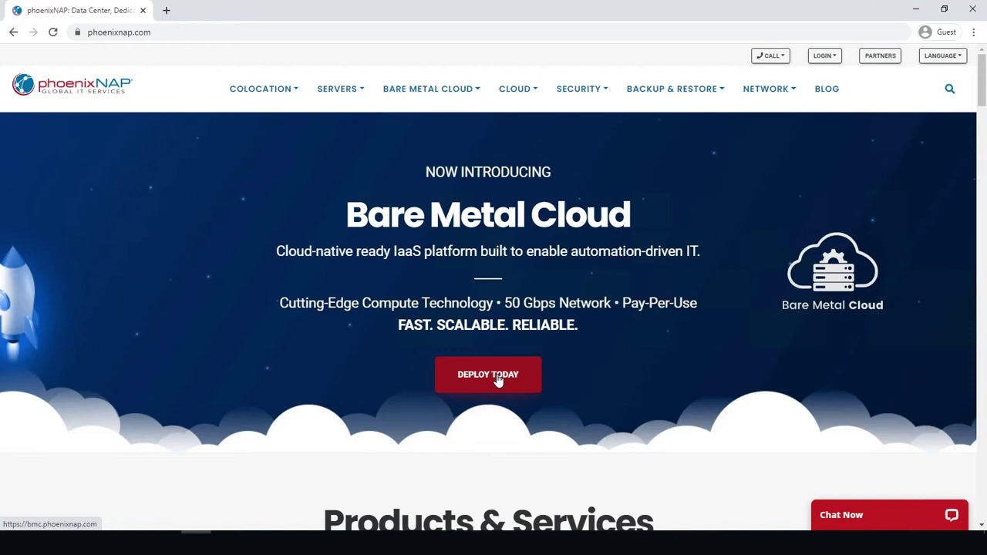
Go from DEPLOY TODAY through the login page to the 'Create an account' sign-up form
{"action": "left_click", "coordinate": [497, 378]}
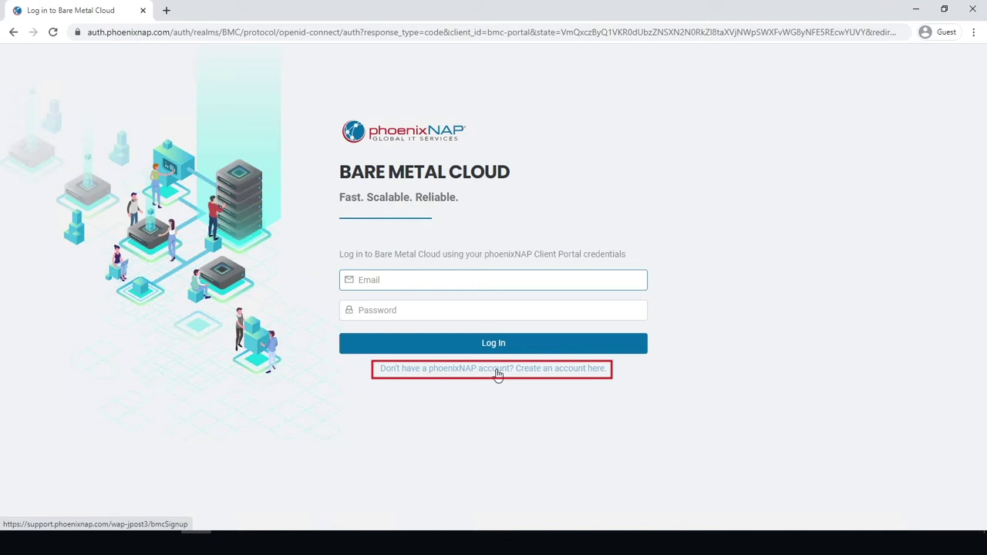
{"action": "left_click", "coordinate": [497, 370]}
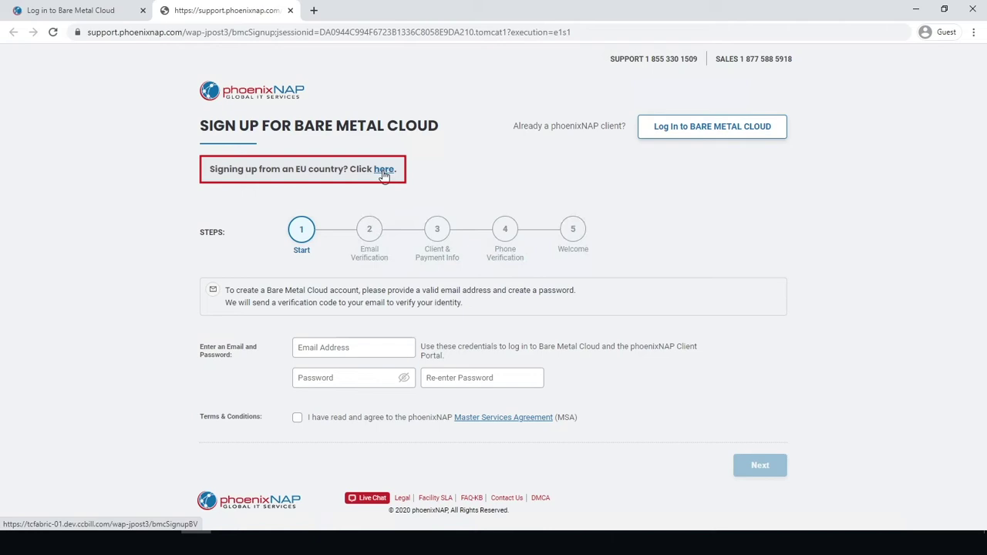
Open and close the Live Chat window, then enter the sign-up email address
{"action": "left_click", "coordinate": [375, 502]}
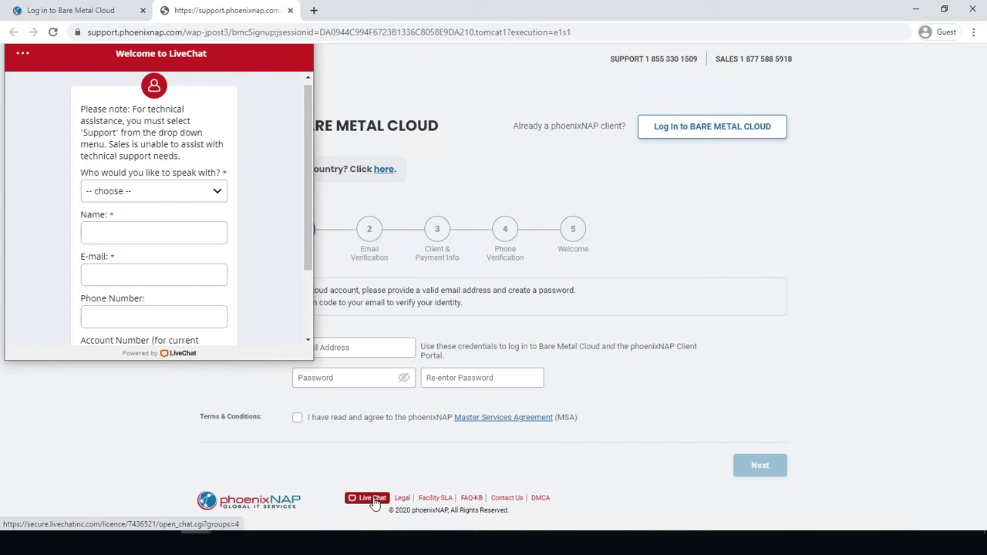
{"action": "left_click", "coordinate": [284, 52]}
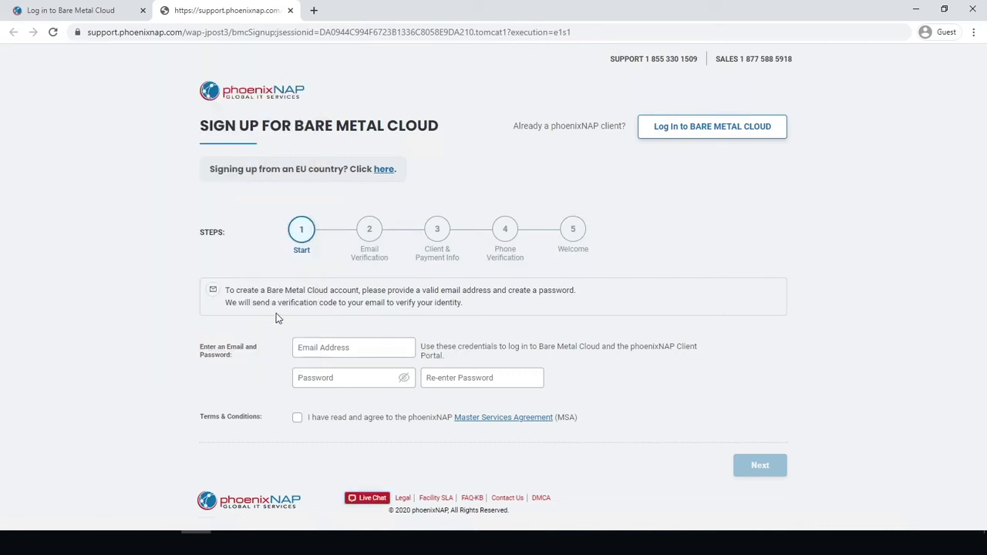
{"action": "left_click", "coordinate": [330, 347]}
{"action": "type", "text": "xxxxxx"}
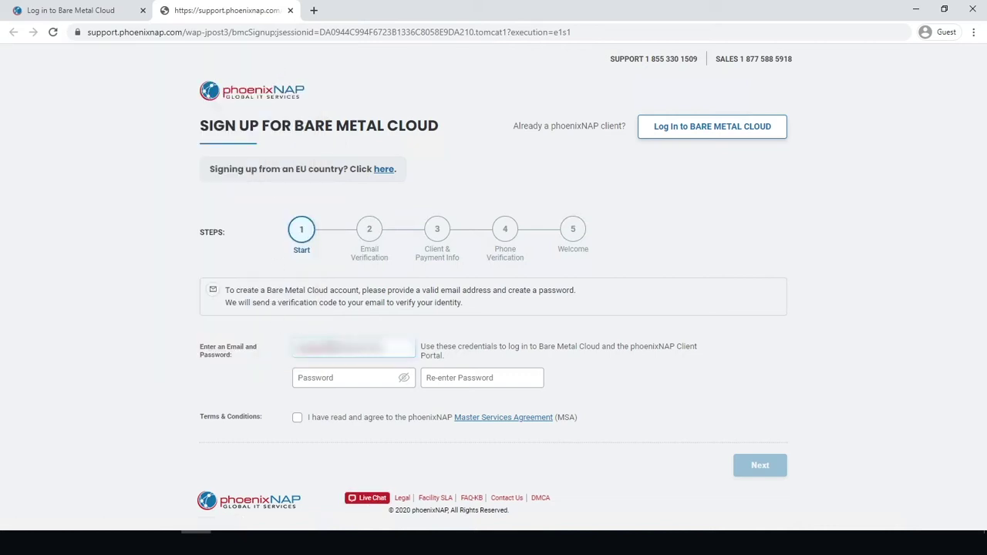
Set and confirm the password, accept the Master Services Agreement, and continue to verification
{"action": "key", "text": "Tab"}
{"action": "type", "text": "xxxxxxxxxxx"}
{"action": "key", "text": "Tab"}
{"action": "type", "text": "xxxxxx"}
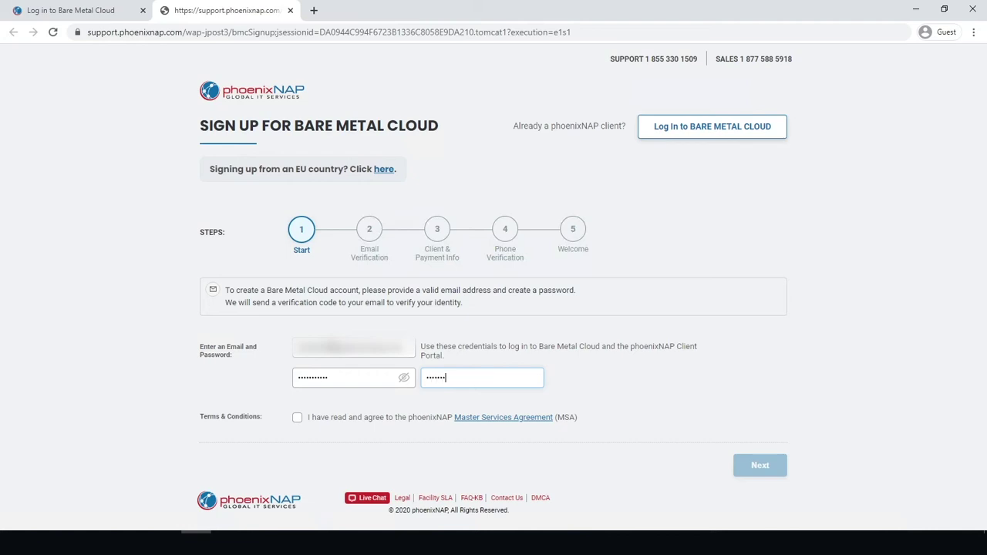
{"action": "type", "text": "xxxxx"}
{"action": "left_click", "coordinate": [297, 417]}
{"action": "left_click", "coordinate": [759, 467]}
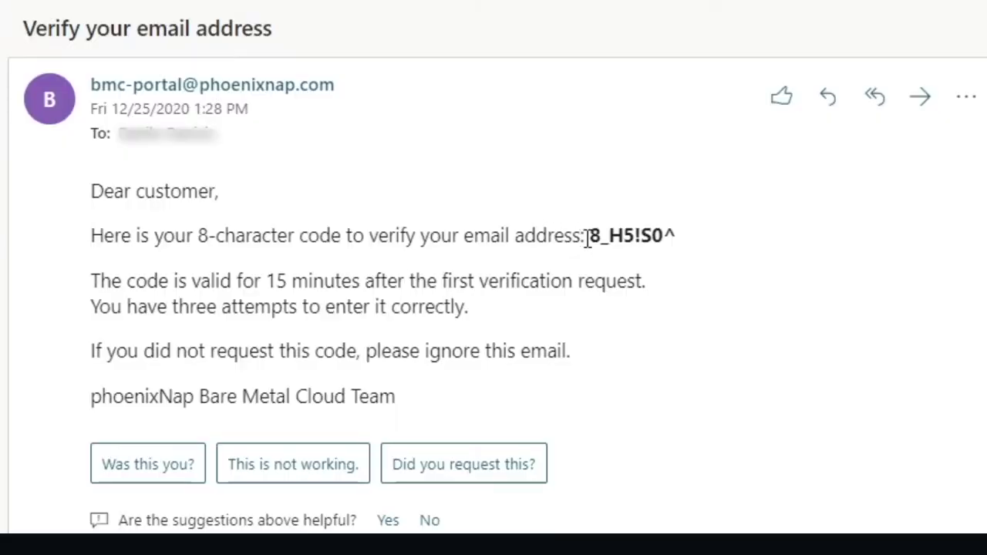
Copy the 8-character code from the email into the Email Verification Code field
{"action": "left_click_drag", "start_coordinate": [591, 236], "coordinate": [674, 236]}
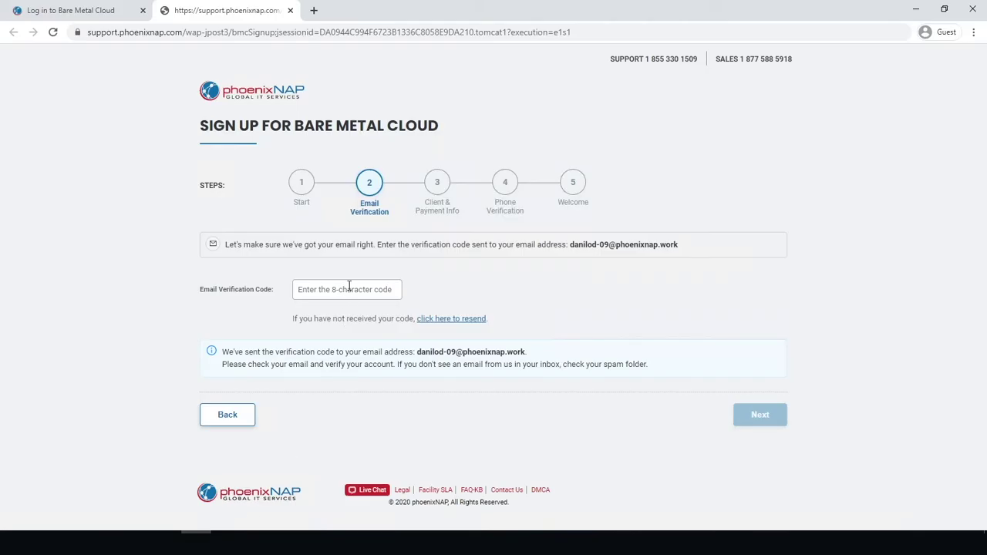
{"action": "left_click", "coordinate": [348, 287]}
{"action": "key", "text": "ctrl+v"}
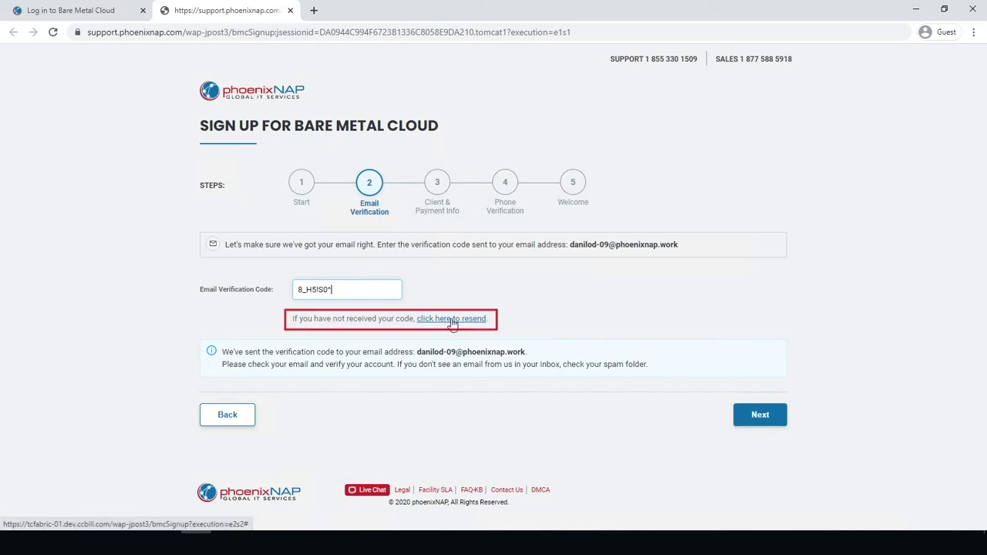
{"action": "left_click", "coordinate": [756, 419]}
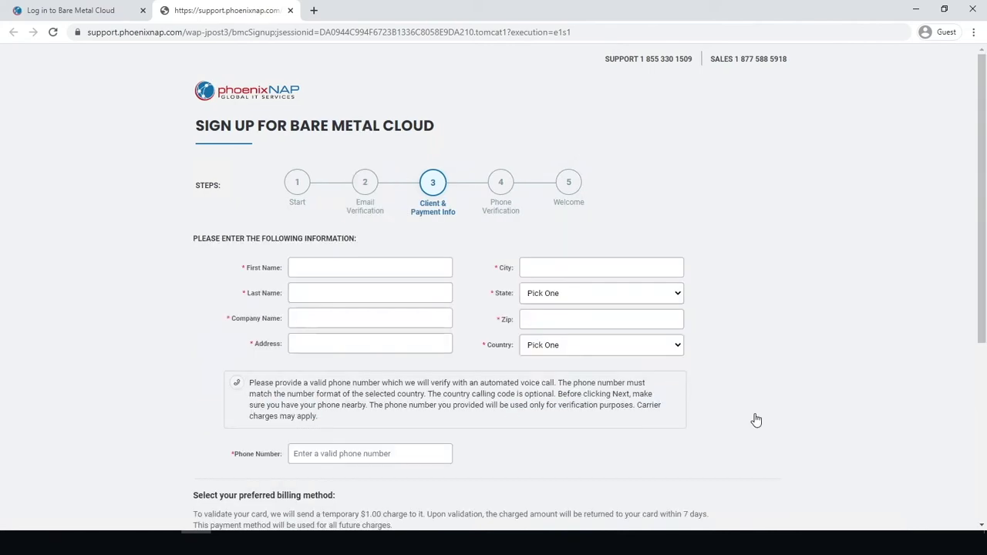
{"action": "left_click", "coordinate": [381, 268]}
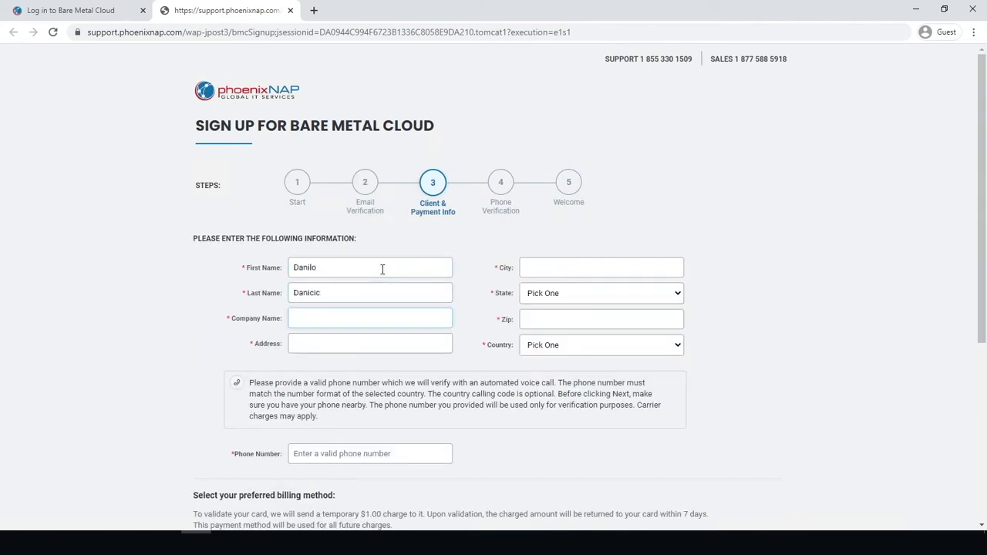
{"action": "type", "text": "phoenixNAP\t3402 E. University Drive\t"}
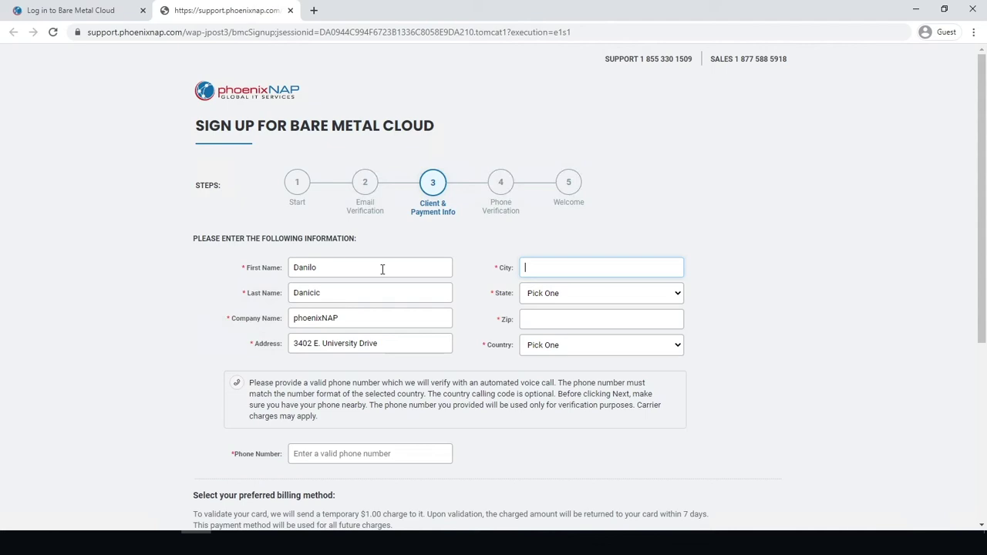
{"action": "type", "text": "Phoenix\tArizona\t85034"}
{"action": "scroll", "coordinate": [761, 319], "scroll_direction": "down", "scroll_amount": 2}
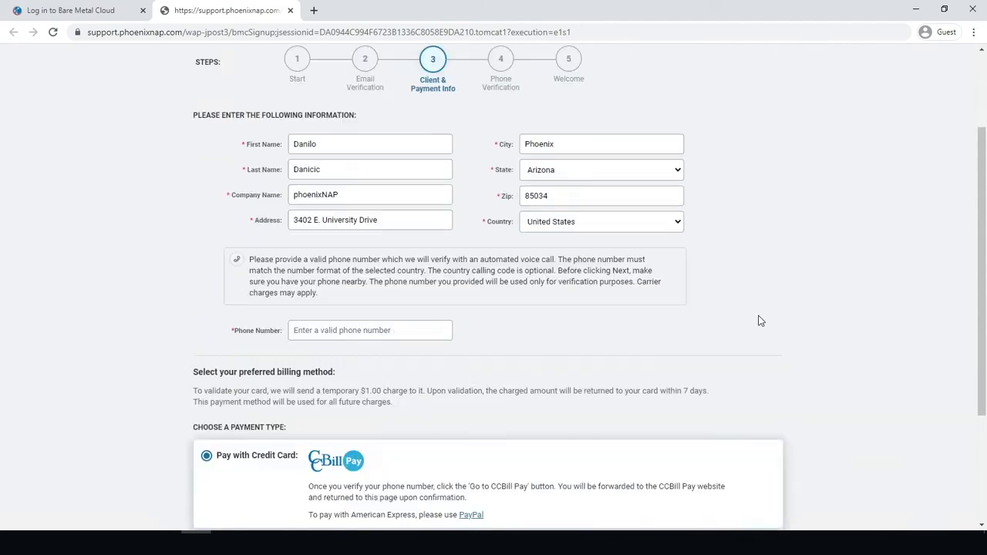
{"action": "scroll", "coordinate": [760, 320], "scroll_direction": "down", "scroll_amount": 2}
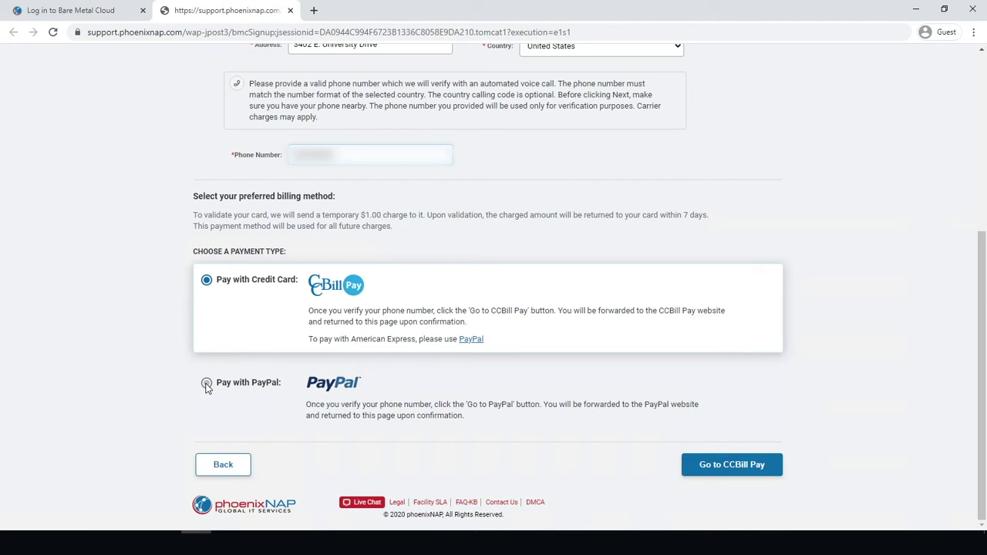
{"action": "left_click", "coordinate": [734, 472]}
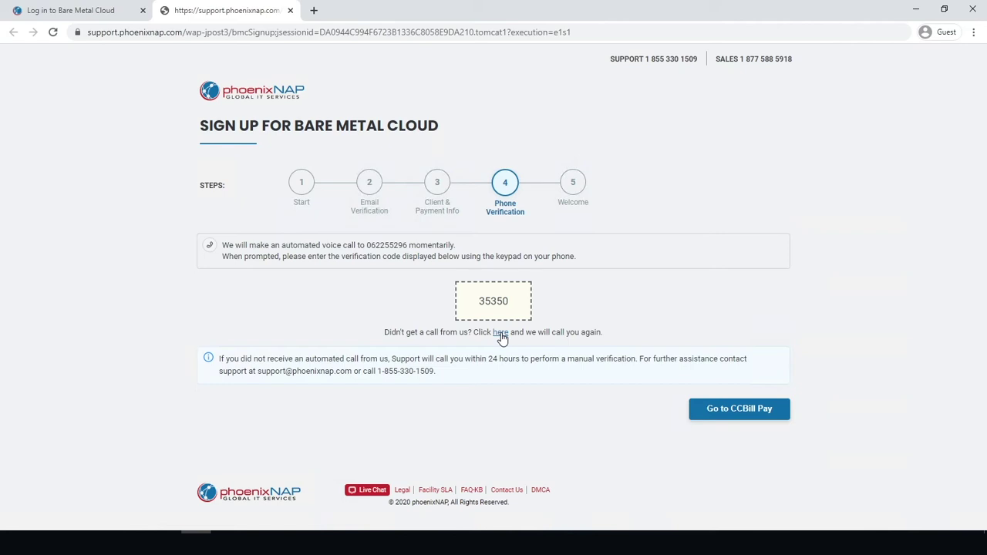
{"action": "left_click", "coordinate": [737, 410]}
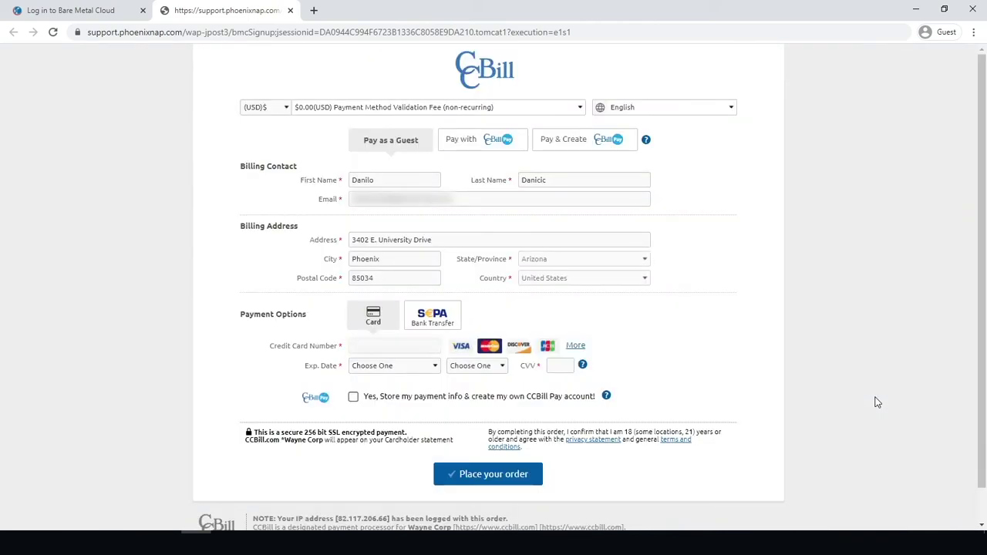
Set card expiry to June 2024, store payment info in CCBill Pay, and place the order
{"action": "left_click", "coordinate": [411, 367]}
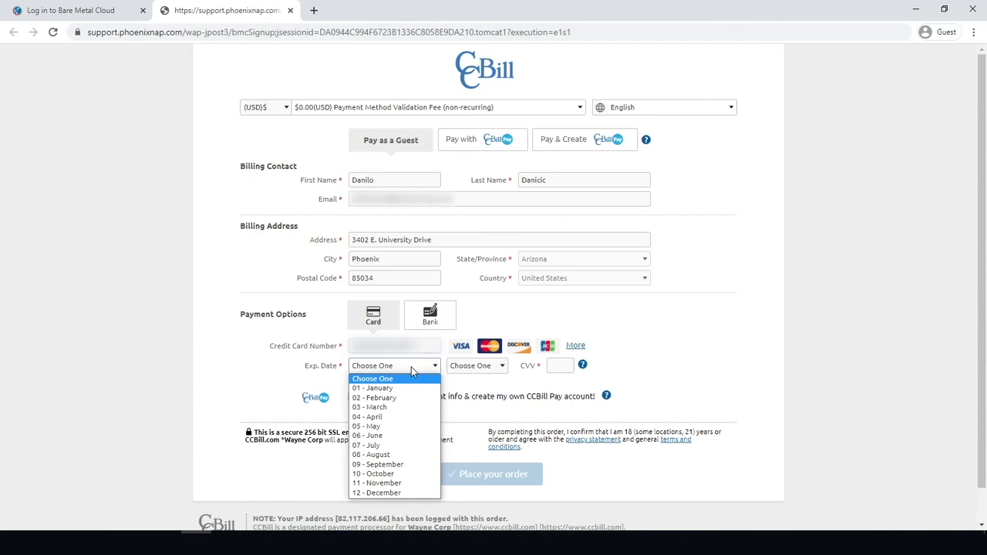
{"action": "left_click", "coordinate": [403, 437]}
{"action": "left_click", "coordinate": [487, 368]}
{"action": "left_click", "coordinate": [466, 427]}
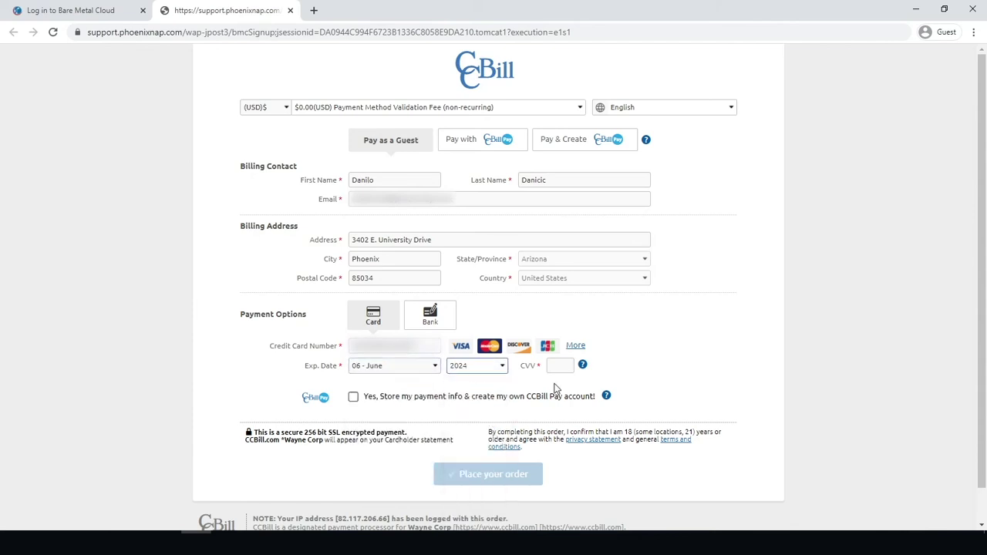
{"action": "left_click", "coordinate": [353, 398]}
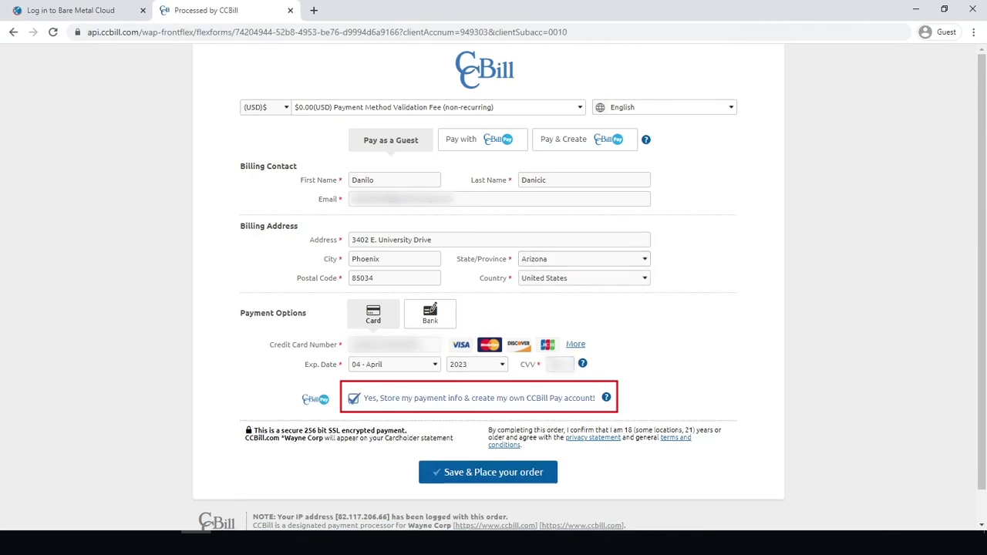
{"action": "left_click", "coordinate": [502, 474]}
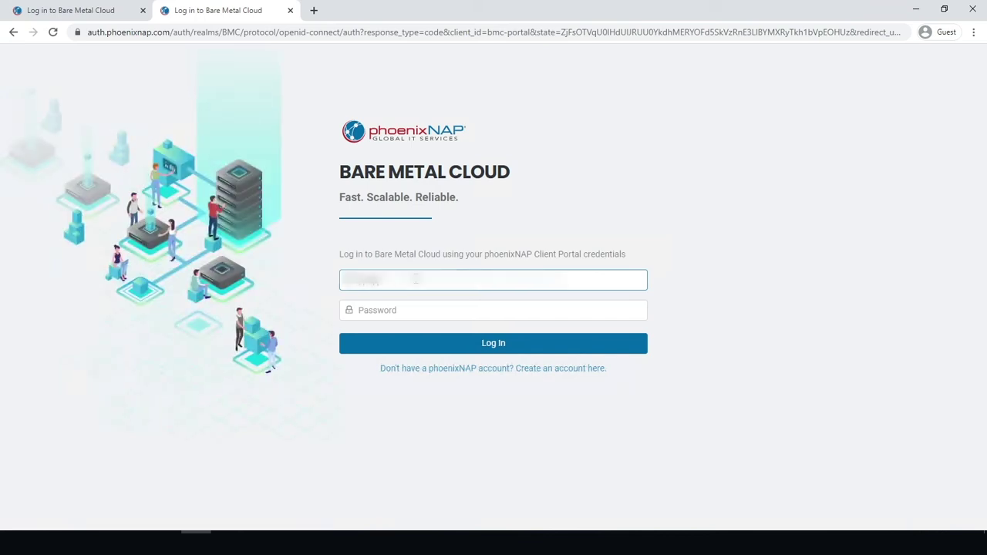
{"action": "type", "text": "@phoenixnap.com"}
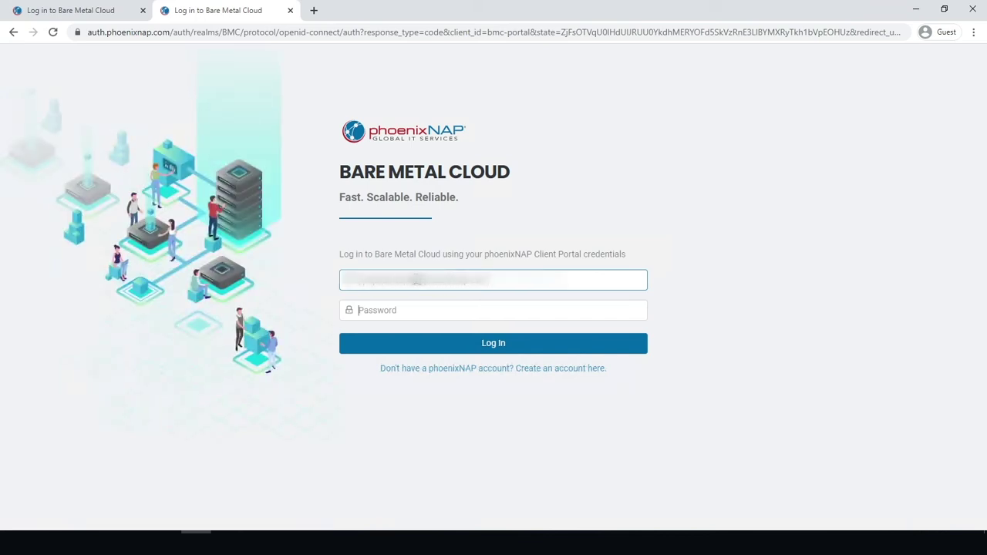
{"action": "key", "text": "Tab"}
{"action": "type", "text": "**********"}
{"action": "left_click", "coordinate": [499, 350]}
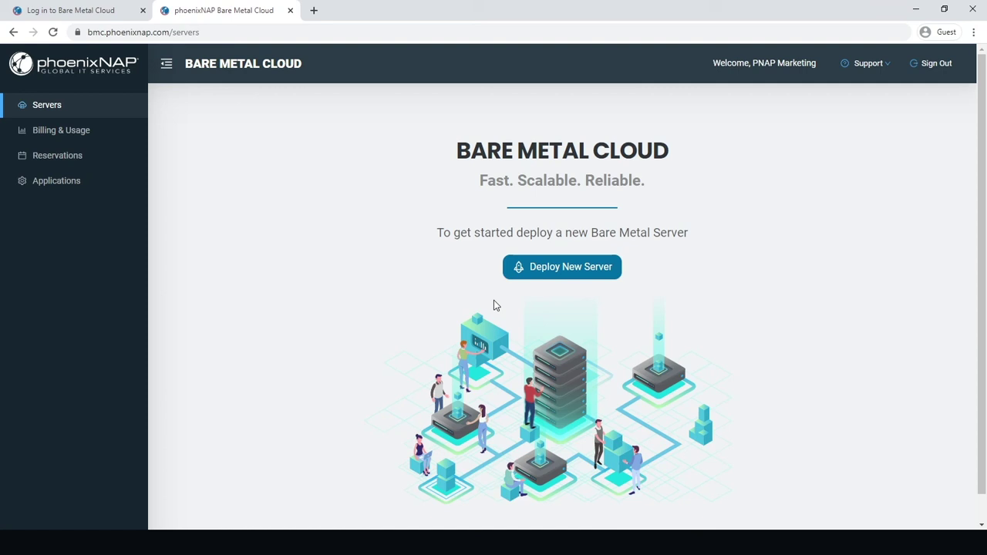
Load admin.phoenixnap.com in a new browser tab
{"action": "key", "text": "ctrl+t"}
{"action": "type", "text": "admin.phoe"}
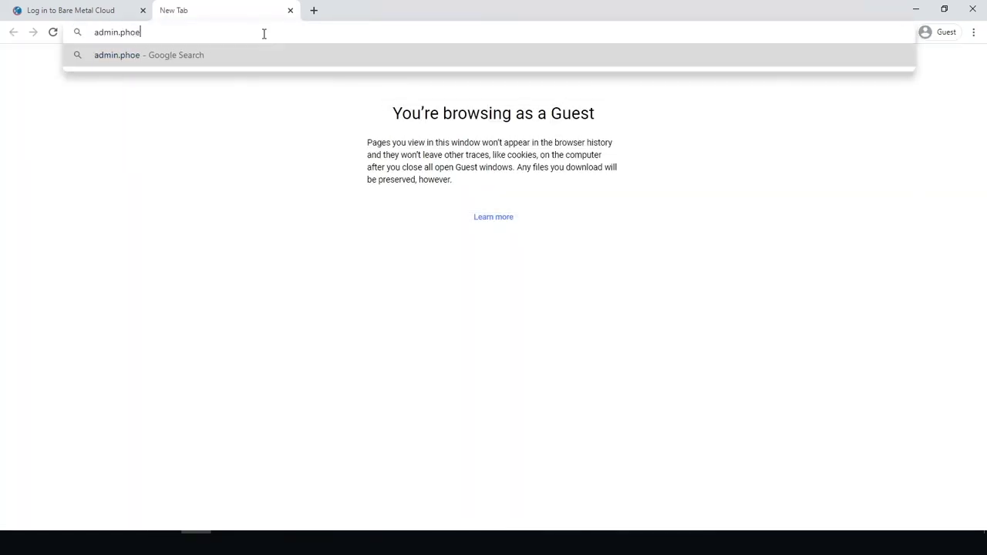
{"action": "type", "text": "nixnap.com"}
{"action": "key", "text": "Return"}
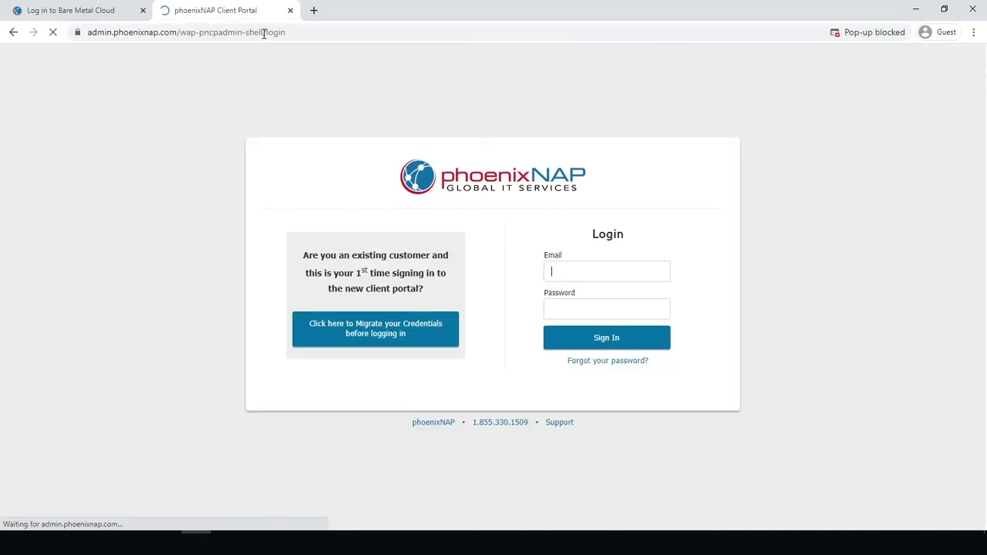
{"action": "left_click", "coordinate": [606, 270]}
{"action": "type", "text": "user@phoenixnap.com"}
{"action": "key", "text": "Tab"}
{"action": "type", "text": "*******"}
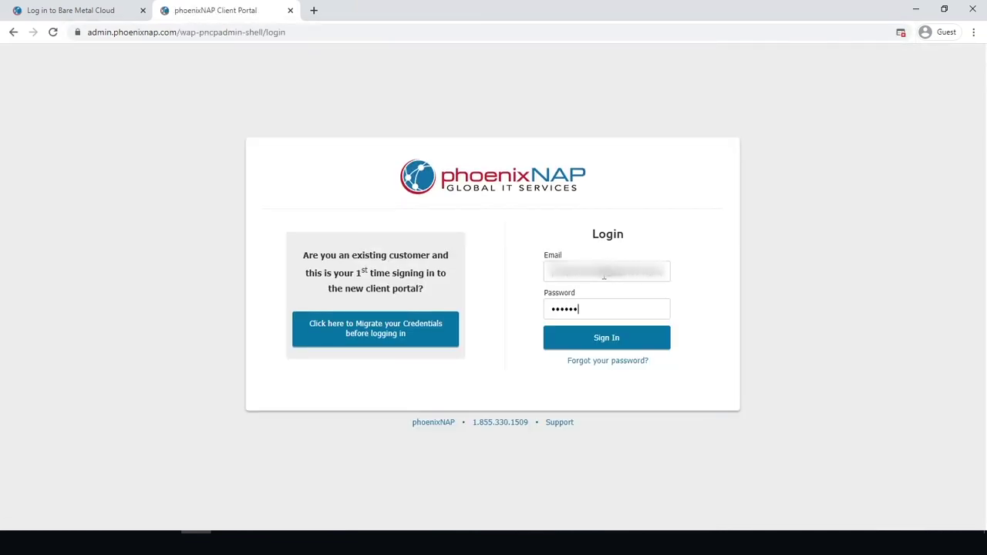
{"action": "type", "text": "****"}
{"action": "left_click", "coordinate": [610, 339]}
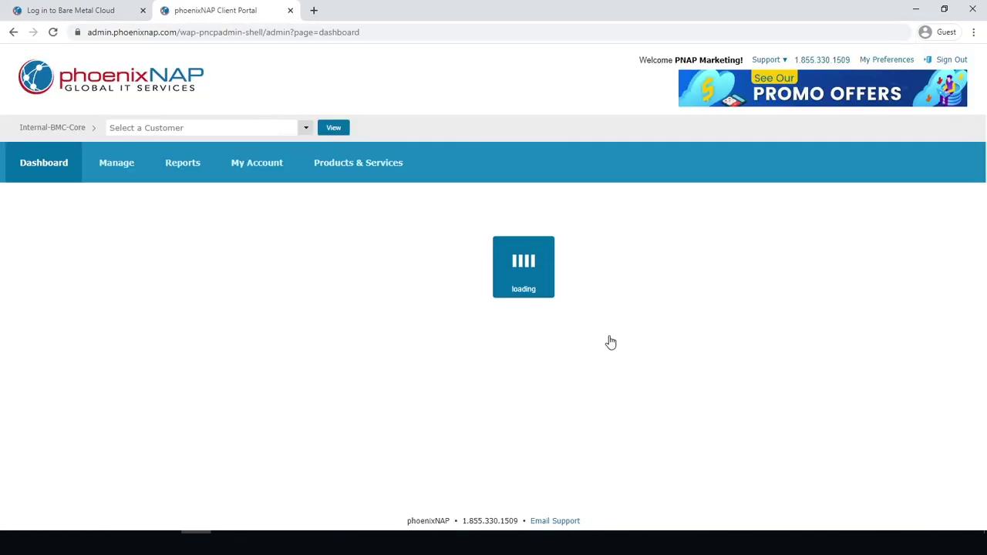